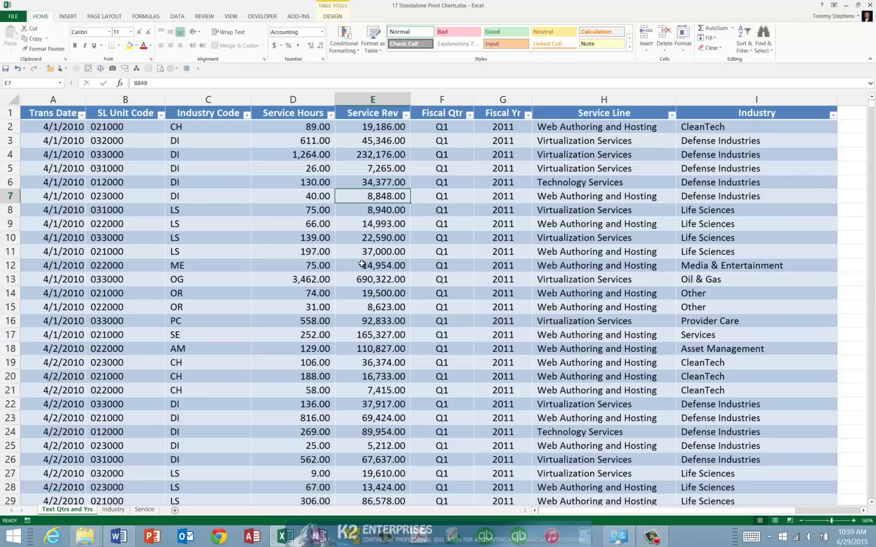
Step: Start a PivotChart from the Data table on a new worksheet, adding it to the Data Model
left_click(65, 19)
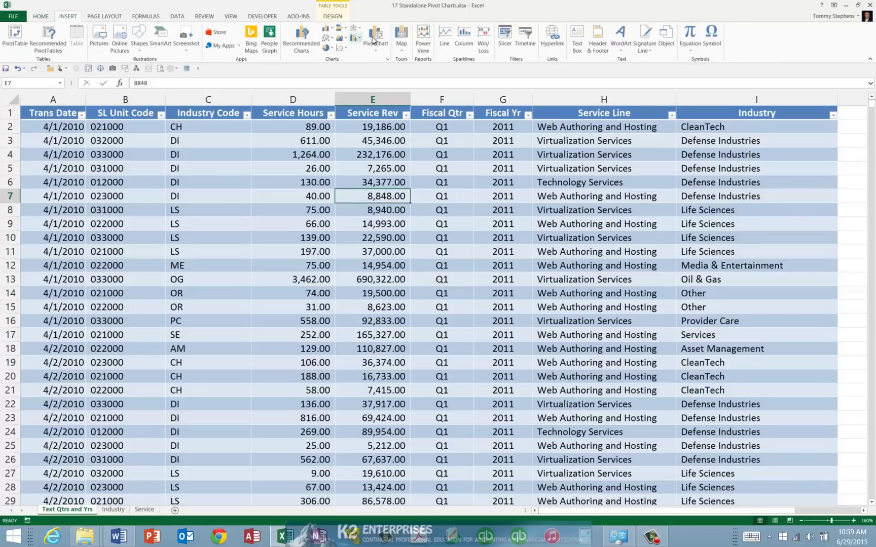
left_click(379, 39)
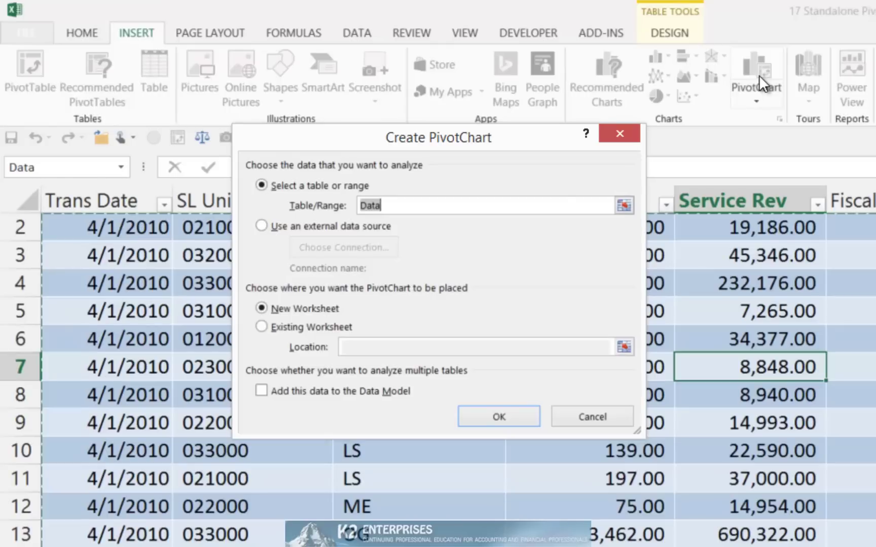
left_click(415, 206)
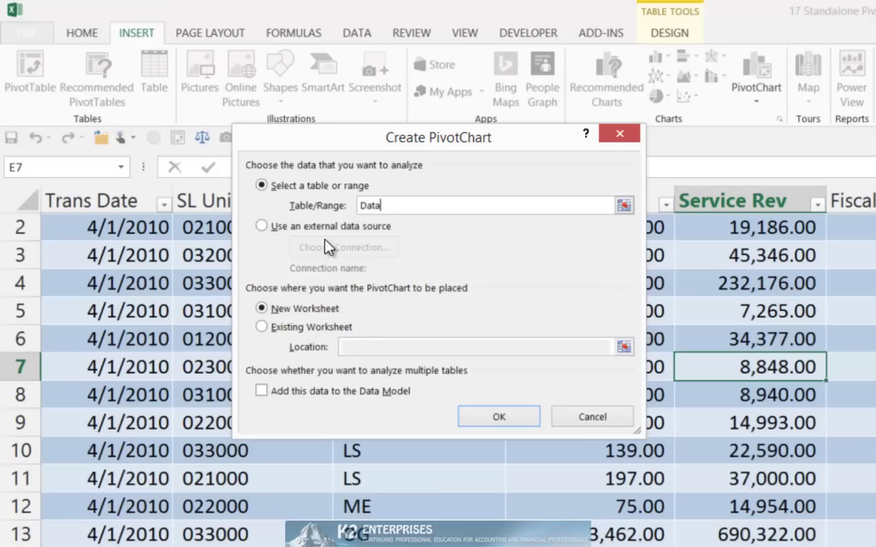
left_click(264, 393)
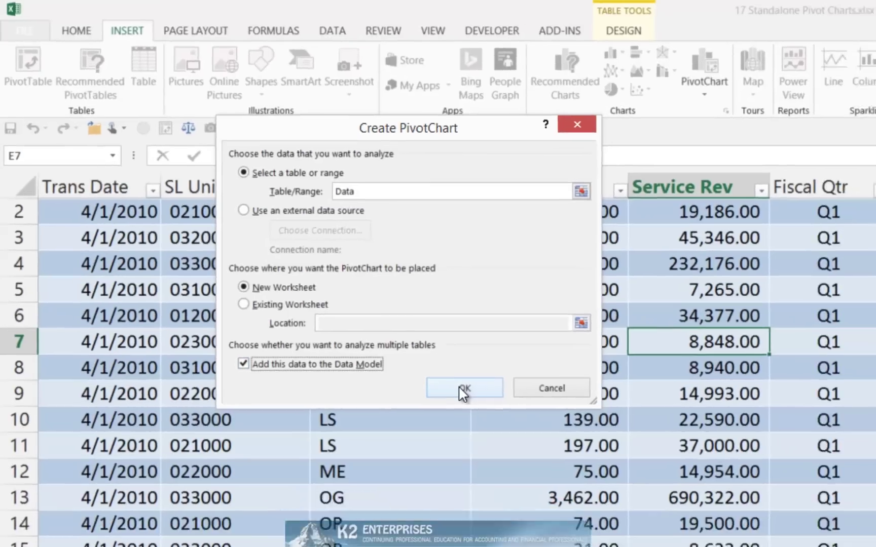
Step: Chart Sum of Service Rev by Service Line and Industry, with Fiscal Yr and Fiscal Qtr as legend, then enlarge it
left_click(498, 417)
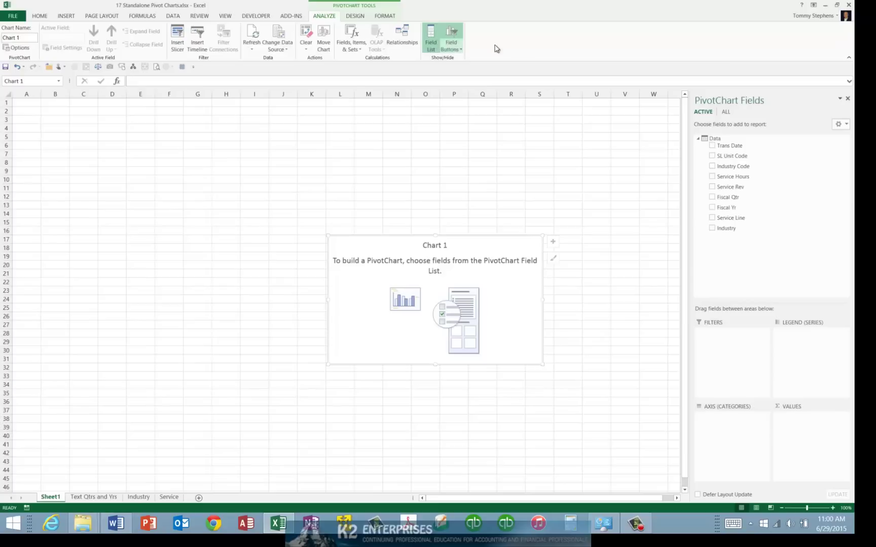
left_click_drag(726, 208, 793, 336)
left_click_drag(728, 197, 794, 336)
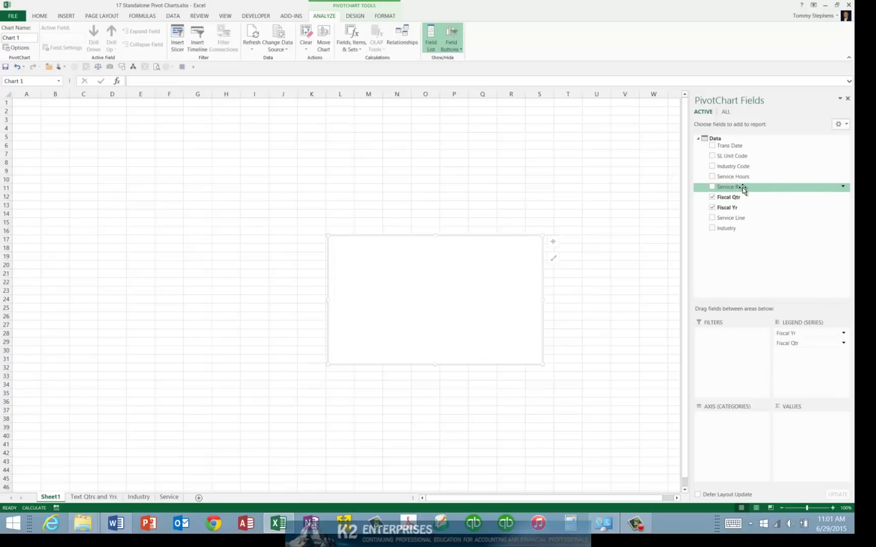
left_click_drag(743, 189, 803, 425)
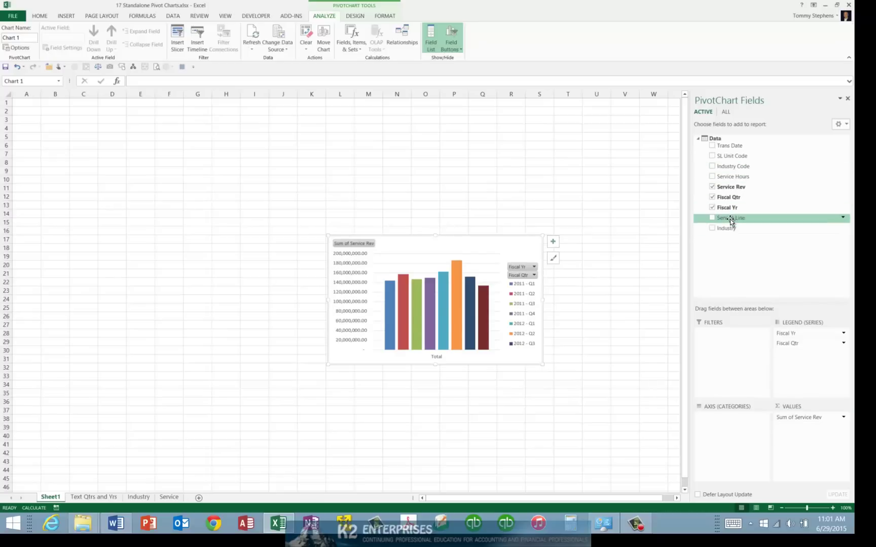
left_click_drag(730, 219, 742, 423)
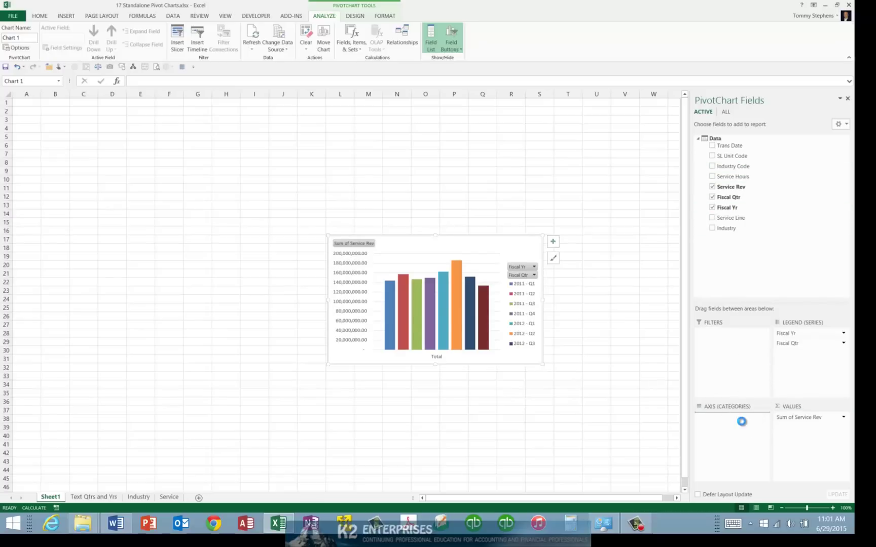
left_click_drag(726, 229, 728, 431)
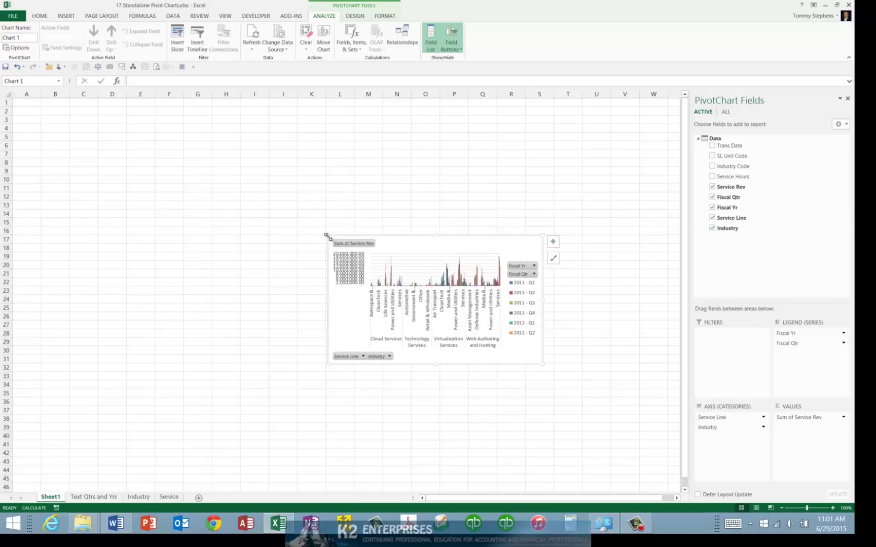
left_click_drag(327, 235, 100, 109)
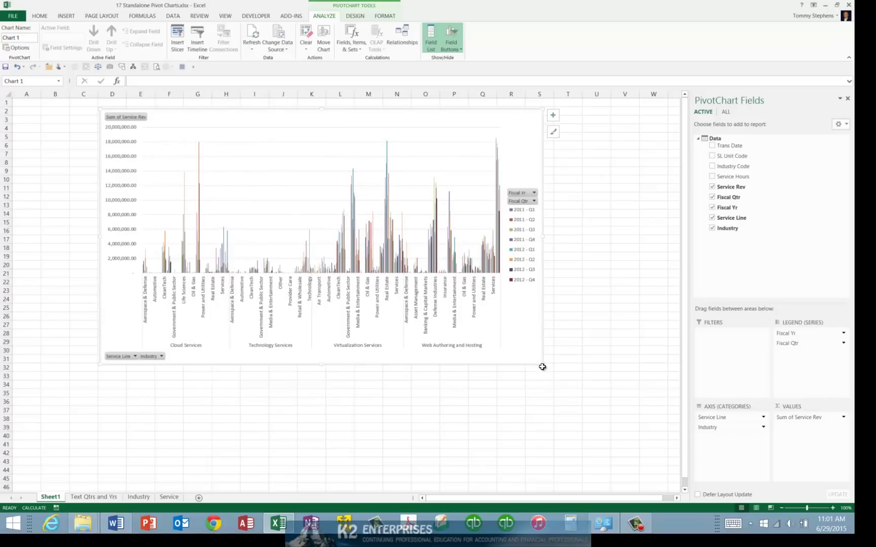
Step: Stretch the chart toward the bottom-right and filter Fiscal Yr to 2012 only
left_click_drag(543, 365, 627, 446)
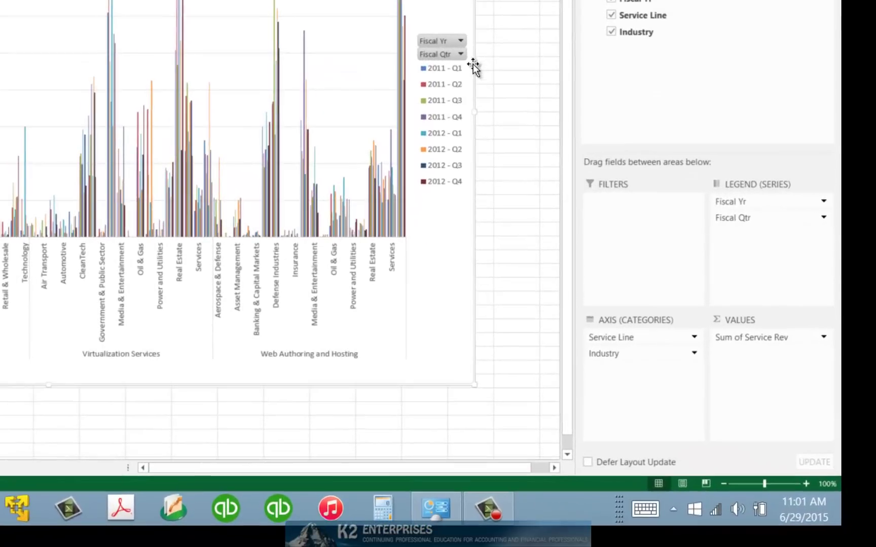
left_click(461, 40)
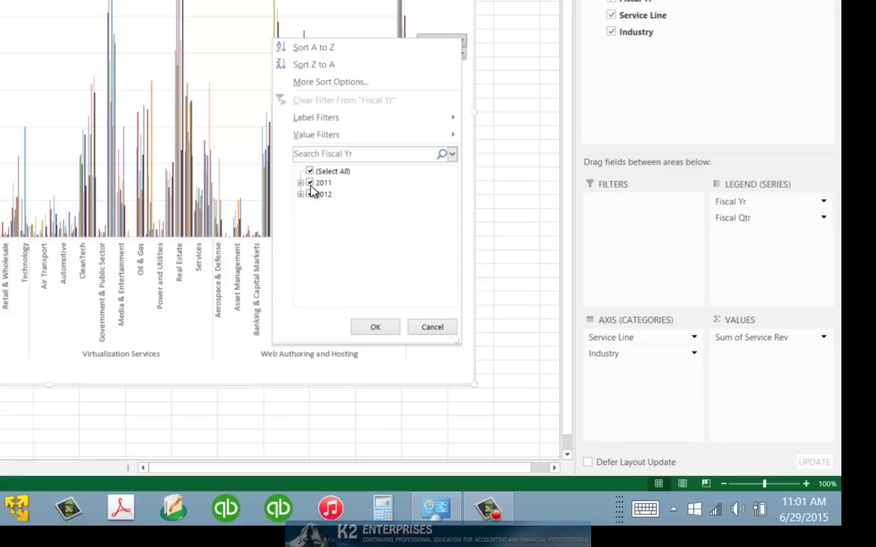
left_click(310, 184)
left_click(376, 327)
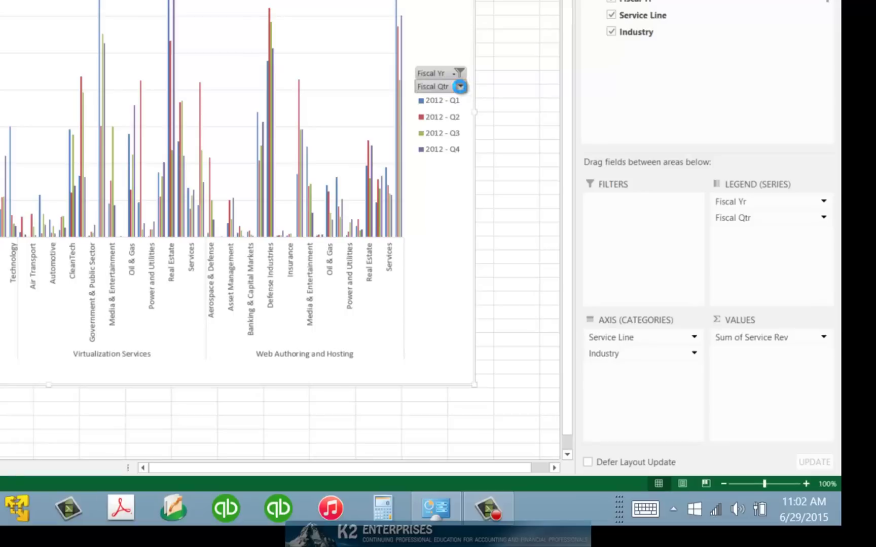
Step: Filter Fiscal Qtr to show only Q4
left_click(460, 86)
left_click(308, 220)
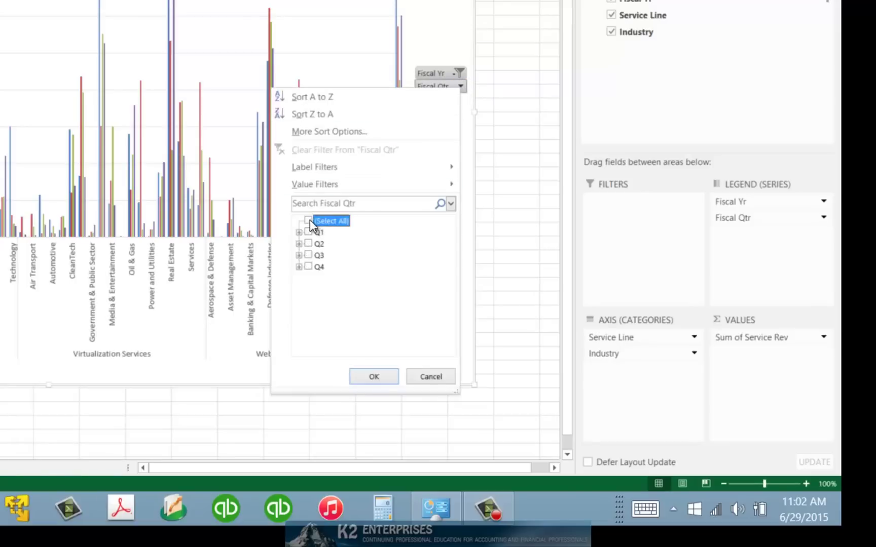
left_click(308, 266)
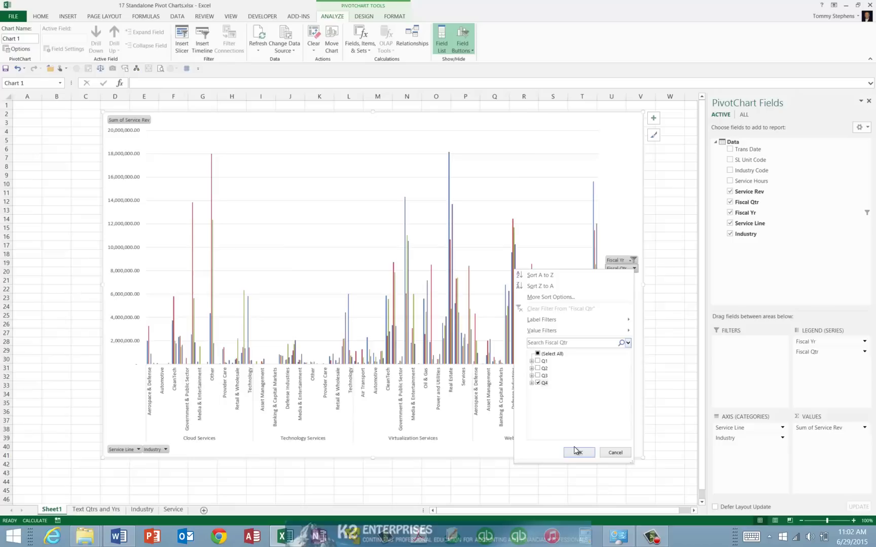
left_click(577, 451)
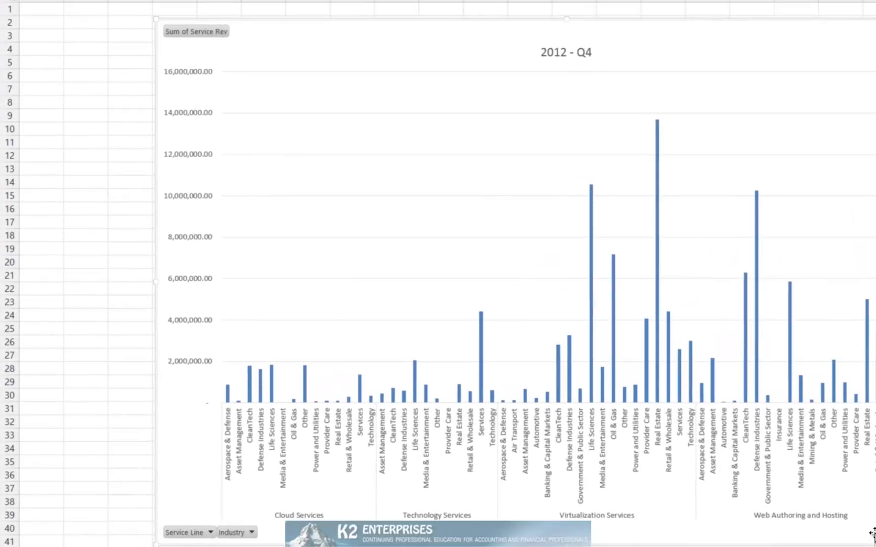
Step: Apply a Top 5 value filter on Industry by Sum of Service Rev
left_click(252, 533)
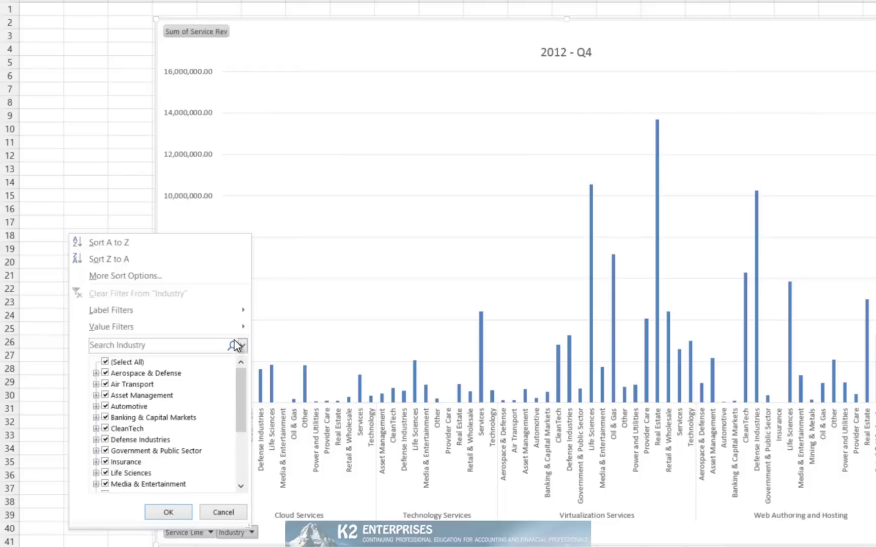
mouse_move(228, 327)
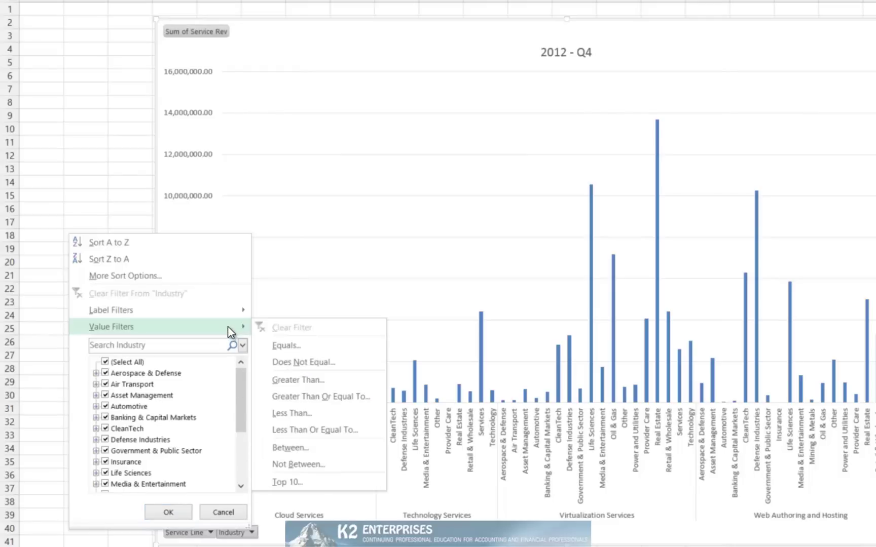
left_click(297, 479)
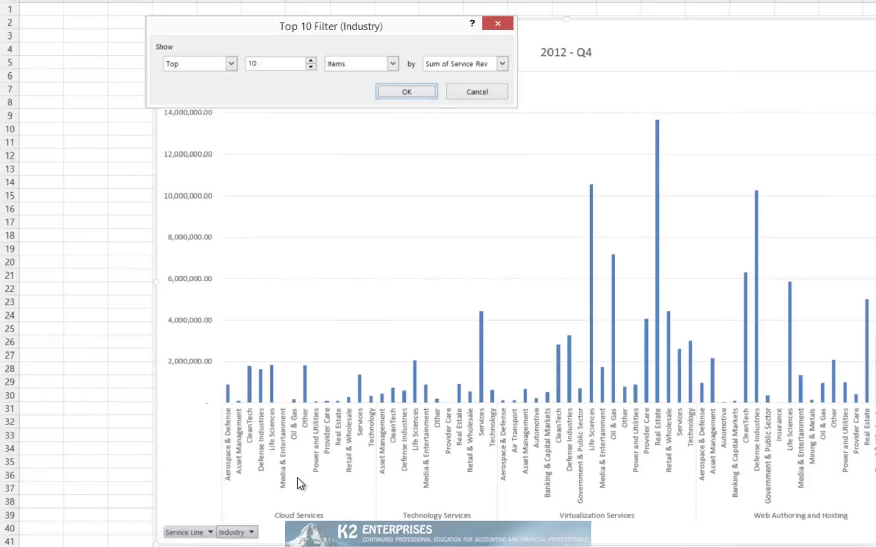
left_click(313, 69)
left_click(313, 69)
left_click(313, 69)
left_click(314, 69)
left_click(313, 69)
left_click(401, 93)
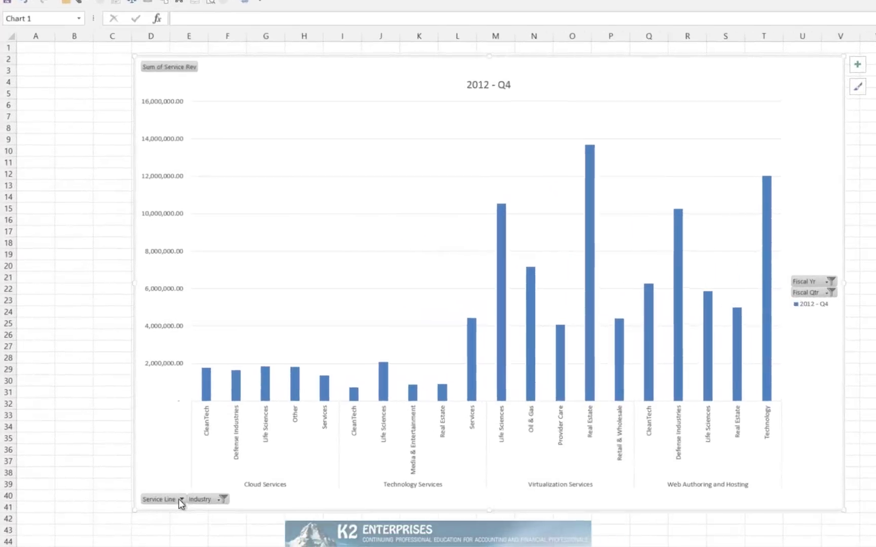
Step: Sort Service Line descending (Z to A) by Sum of Service Rev
left_click(180, 500)
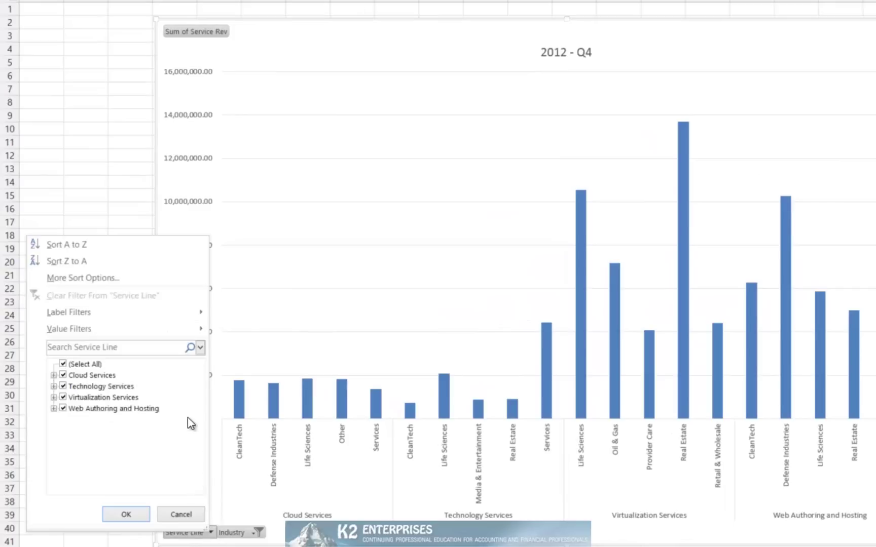
left_click(180, 279)
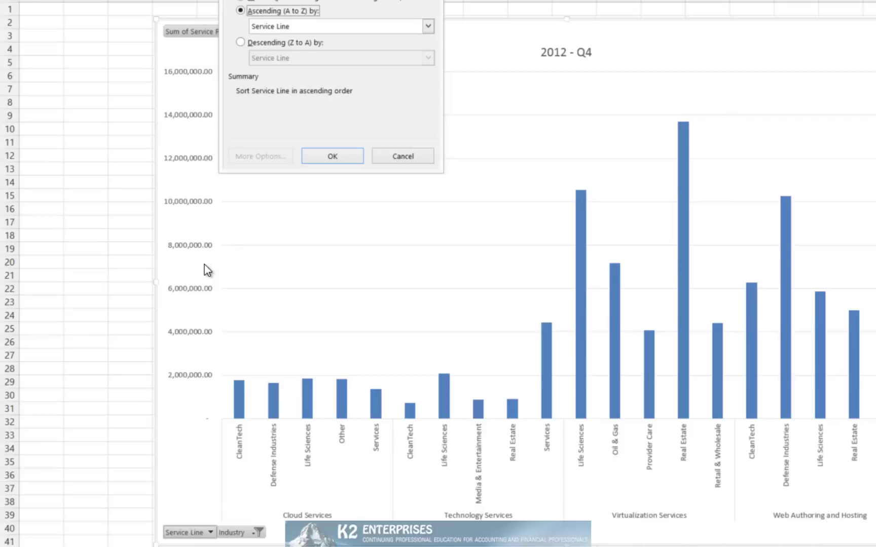
left_click(274, 43)
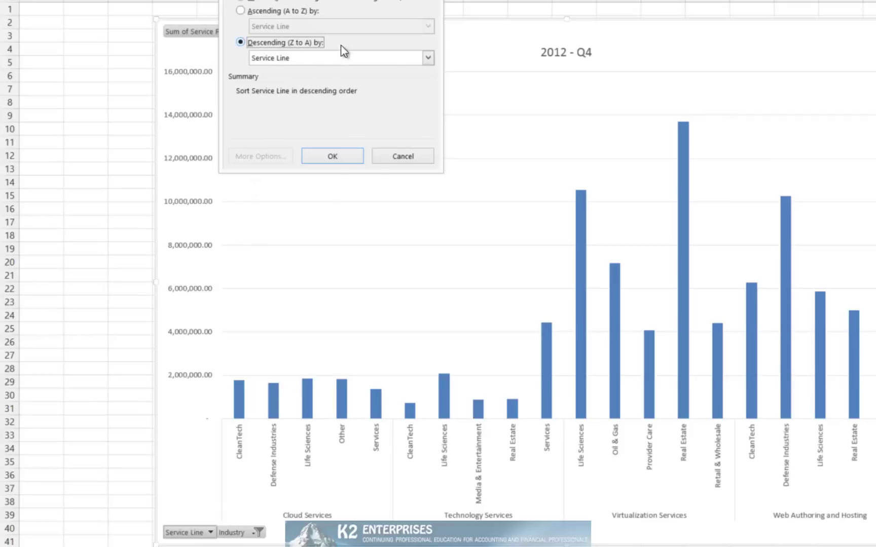
left_click(427, 57)
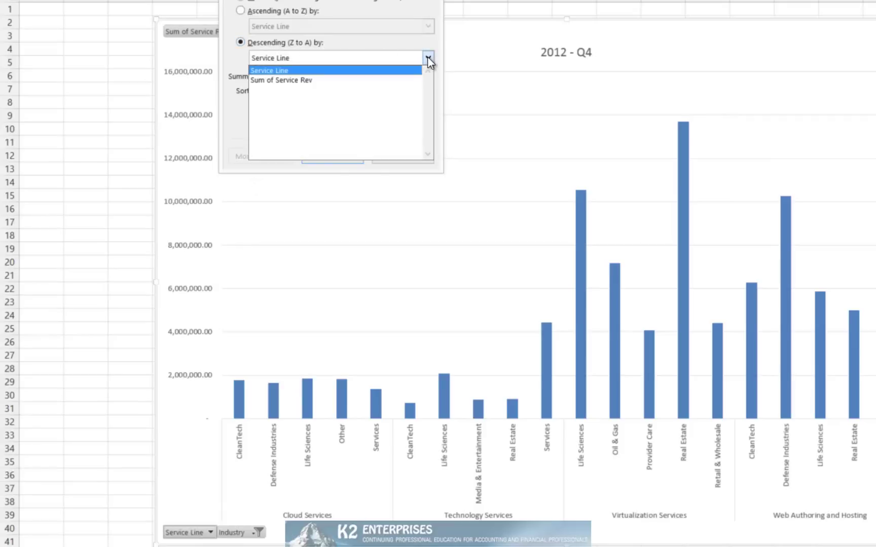
left_click(289, 80)
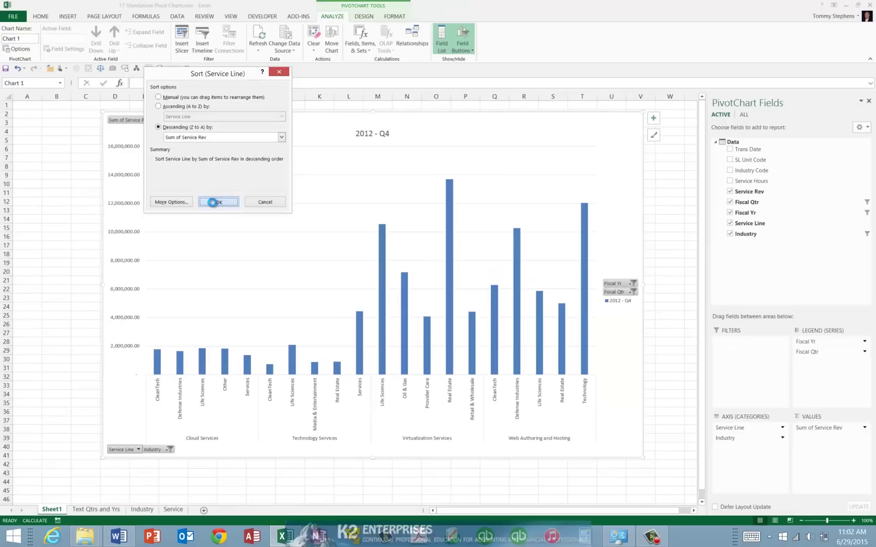
left_click(332, 157)
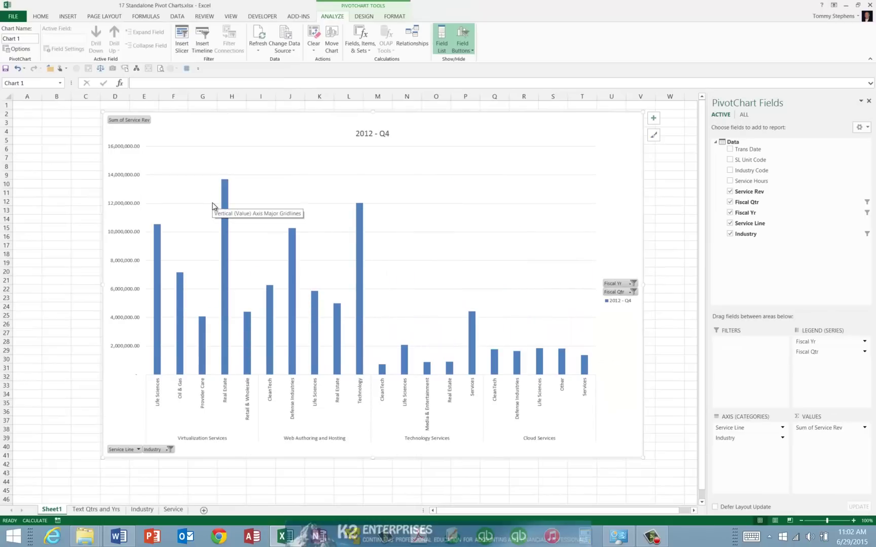